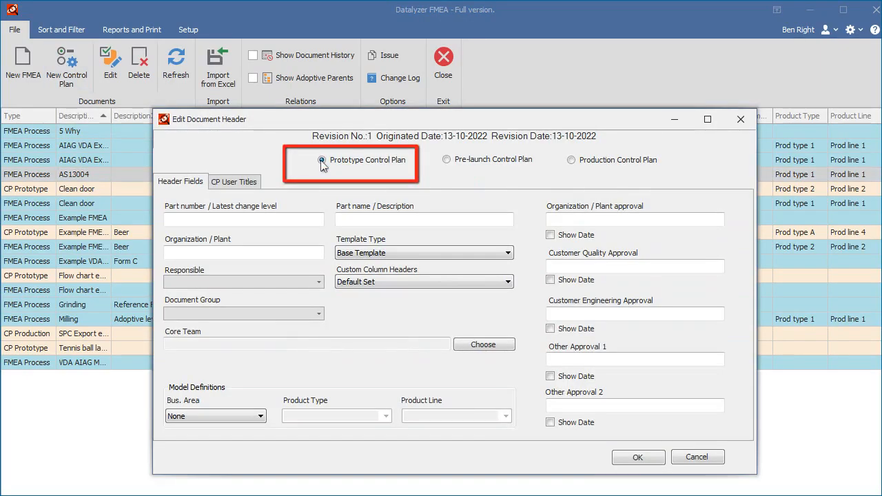
Step: Switch the document header's control plan type to Pre-launch and then Production, and cancel the dialog
left_click(447, 159)
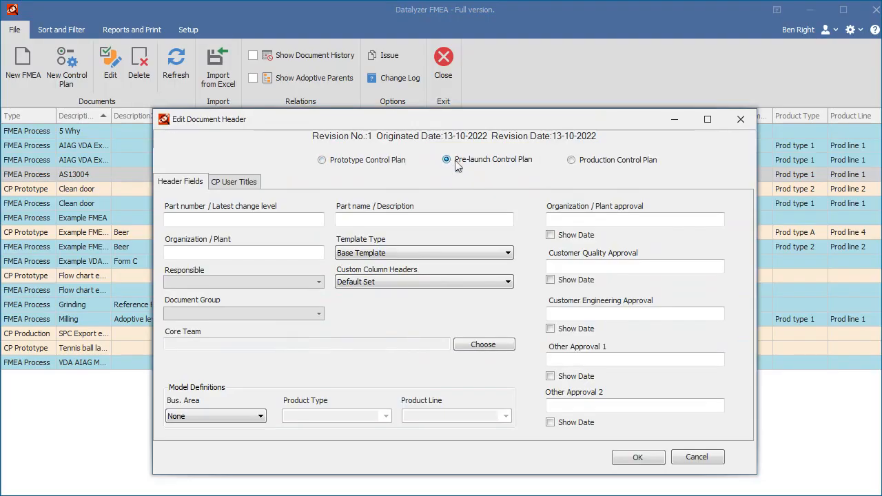
left_click(572, 161)
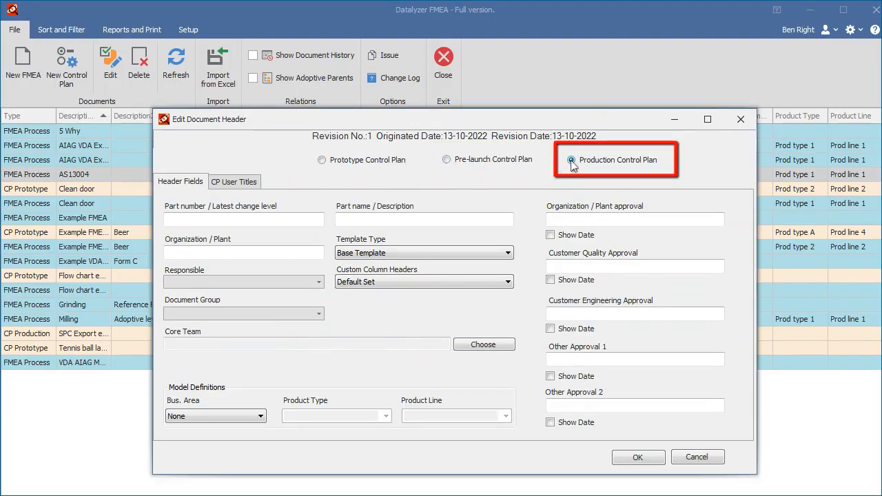
left_click(696, 457)
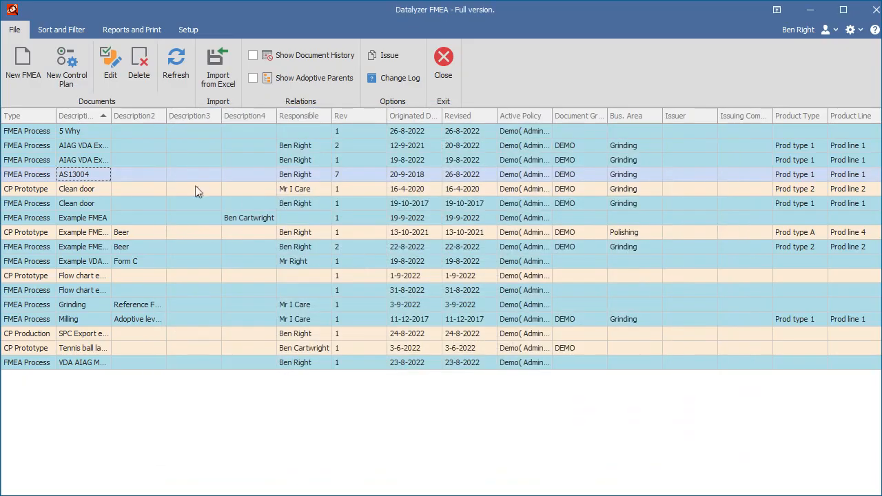
Step: Open the AS13004 process FMEA and create a linked control plan from it
double_click(28, 176)
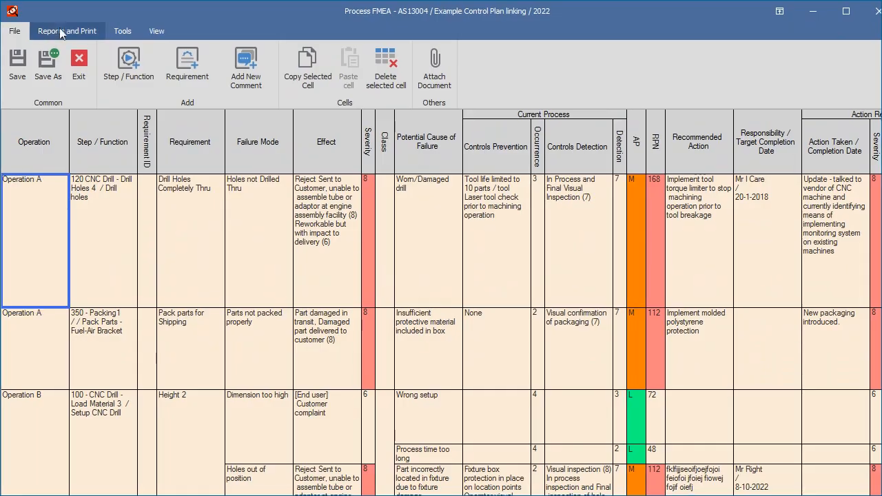
left_click(125, 31)
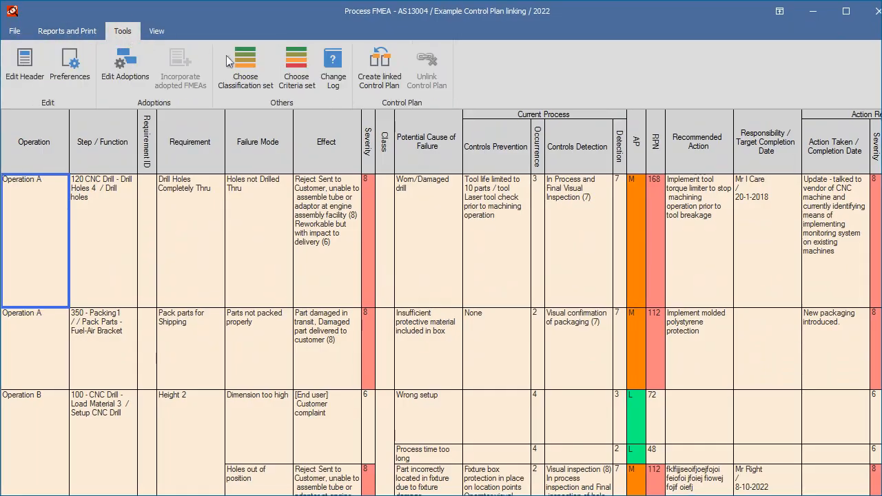
left_click(374, 69)
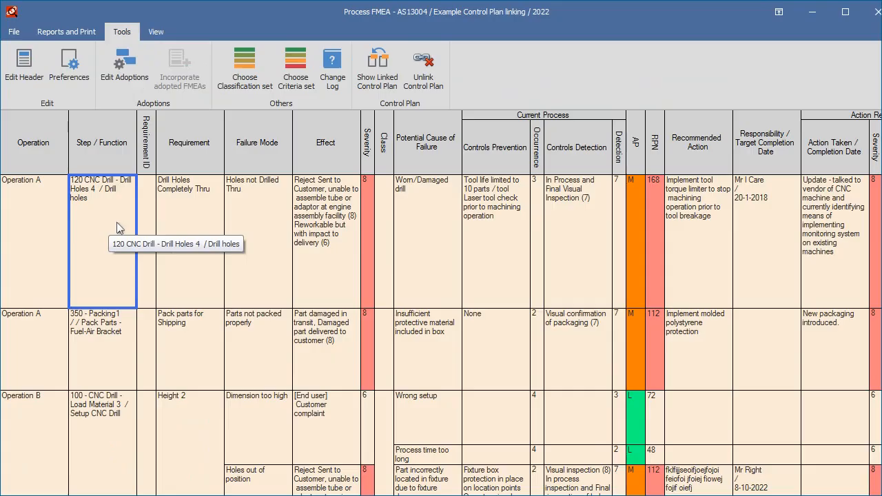
Step: Append xxxxxxx to the step text of the first row's Step / Function cell
double_click(117, 222)
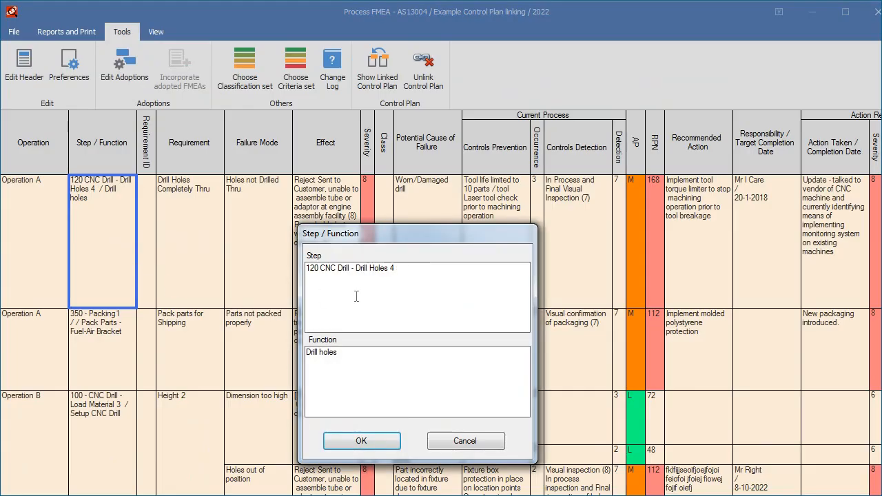
type("xxxxxxx")
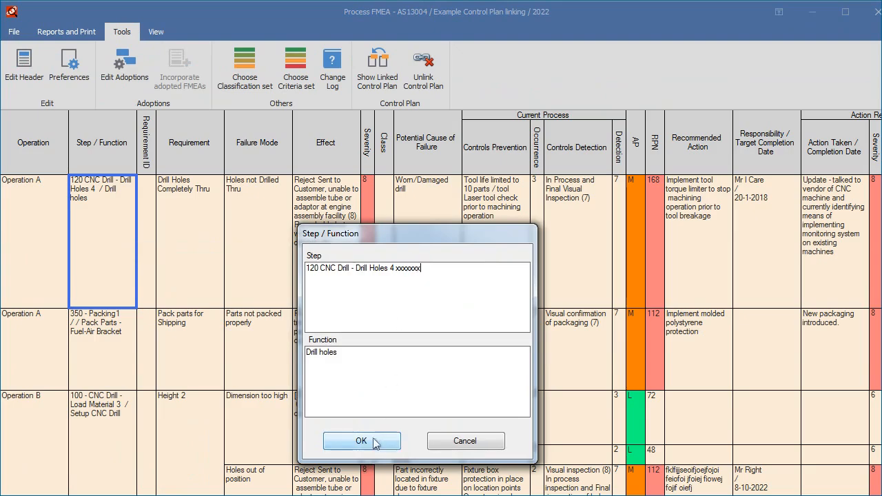
left_click(378, 444)
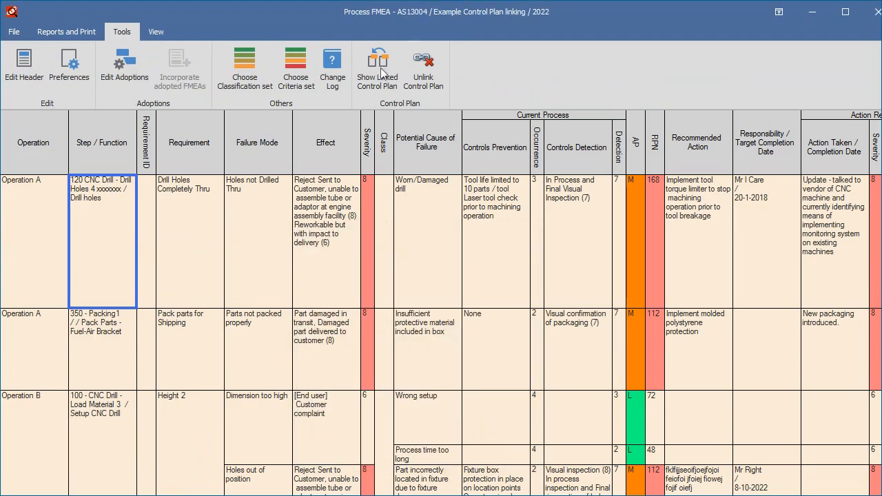
Step: Open the linked control plan, saving the FMEA changes when asked
left_click(384, 74)
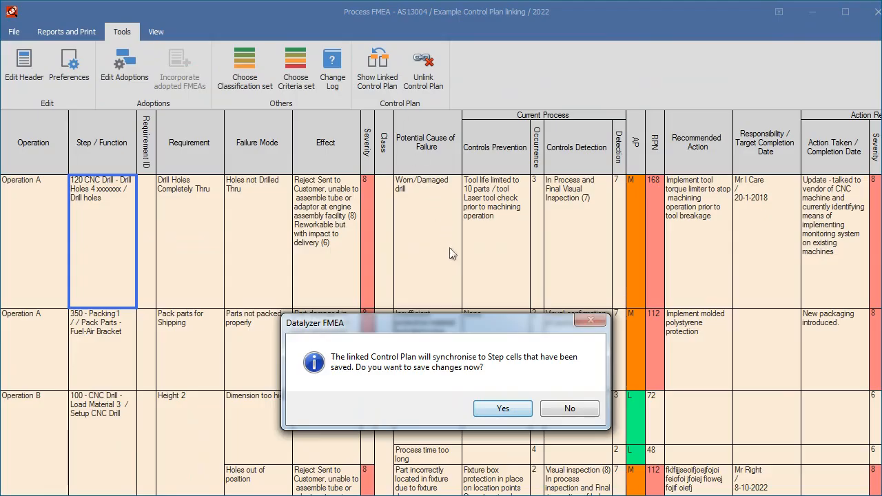
left_click(512, 411)
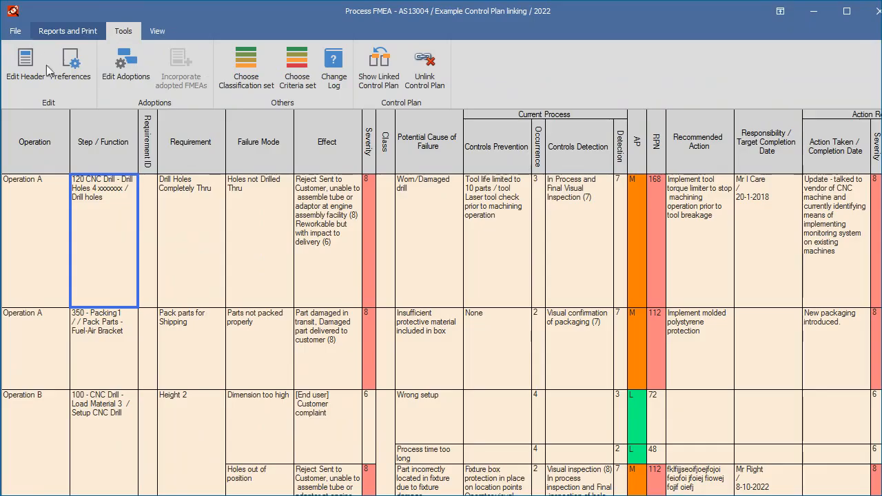
Step: Open the FMEA Preferences and view its FMEA tab
left_click(70, 66)
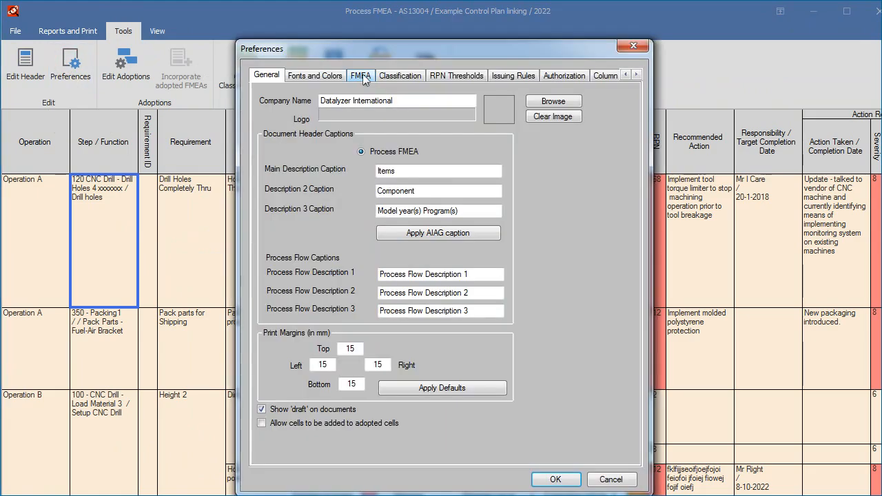
left_click(363, 76)
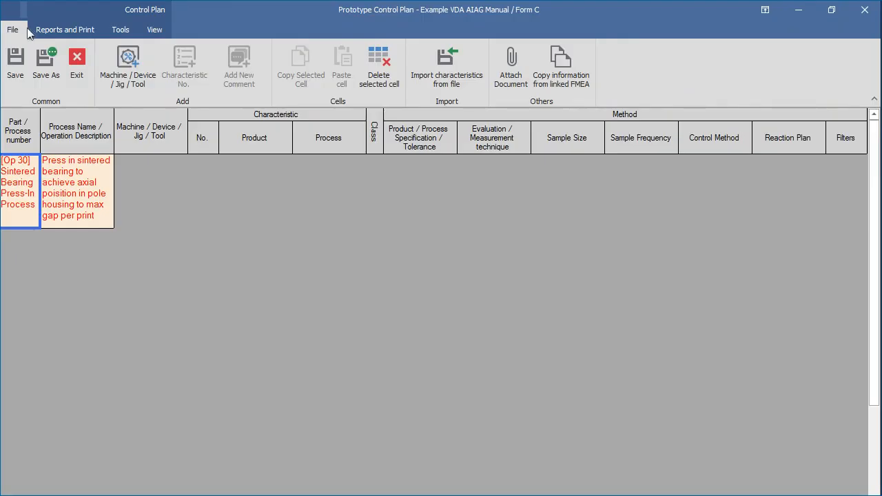
Step: Copy information from the linked FMEA into the control plan, agreeing to overwrite existing data
left_click(567, 68)
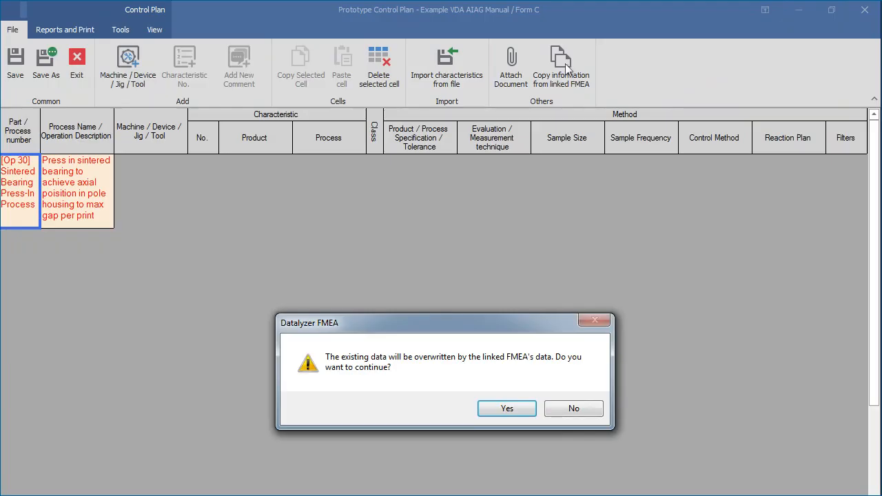
left_click(507, 408)
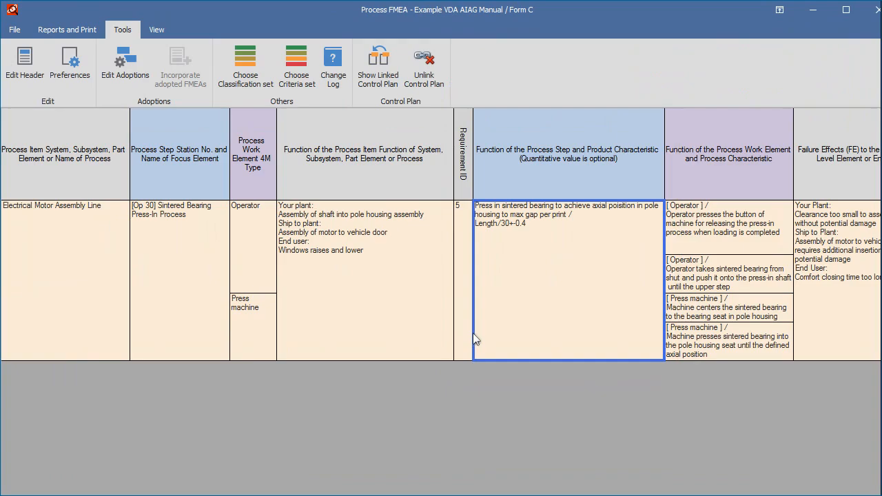
Step: Inspect the process step function and the work element function cells of the VDA FMEA without changing them
double_click(541, 295)
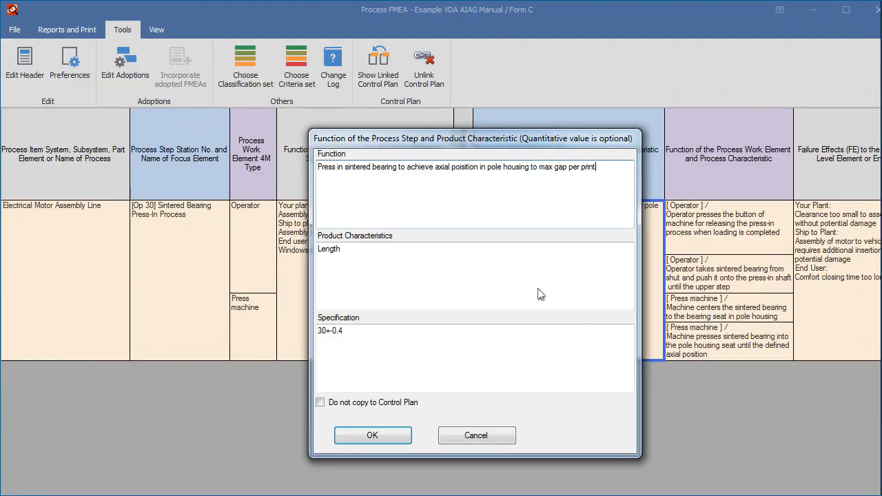
left_click(474, 434)
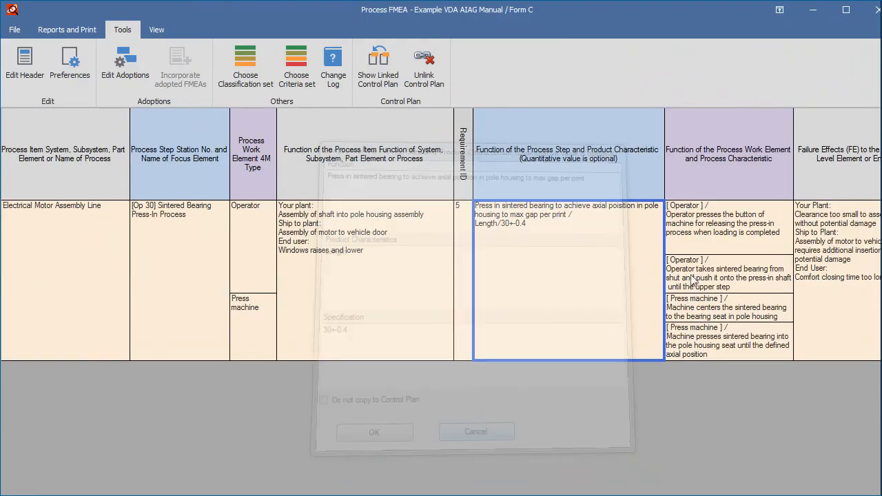
double_click(740, 231)
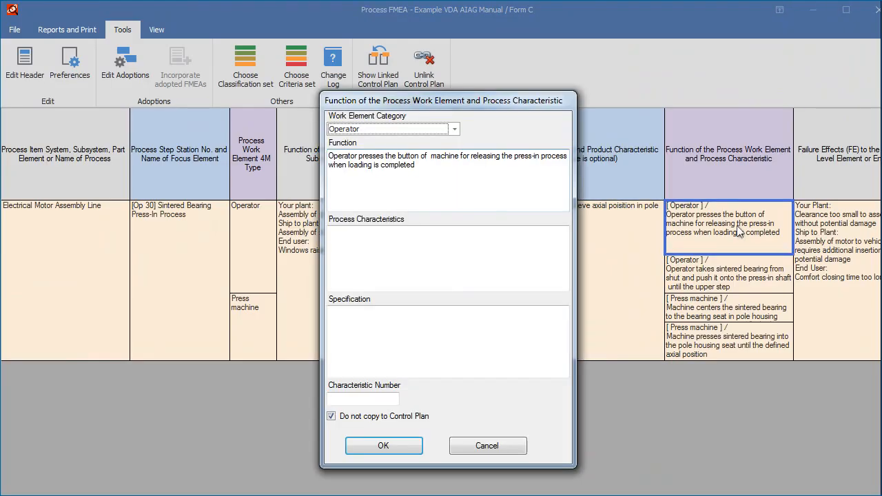
left_click(478, 446)
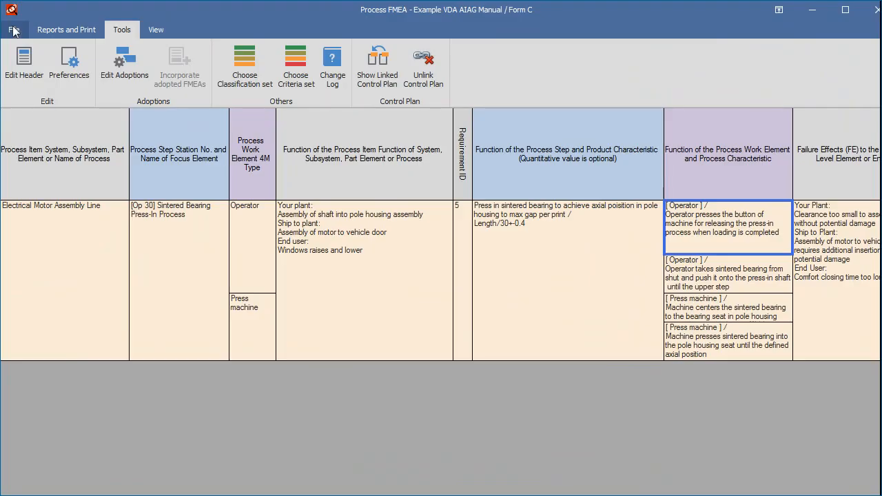
Step: Return to the document list and view the Control Plan tab of Import from Excel
left_click(14, 29)
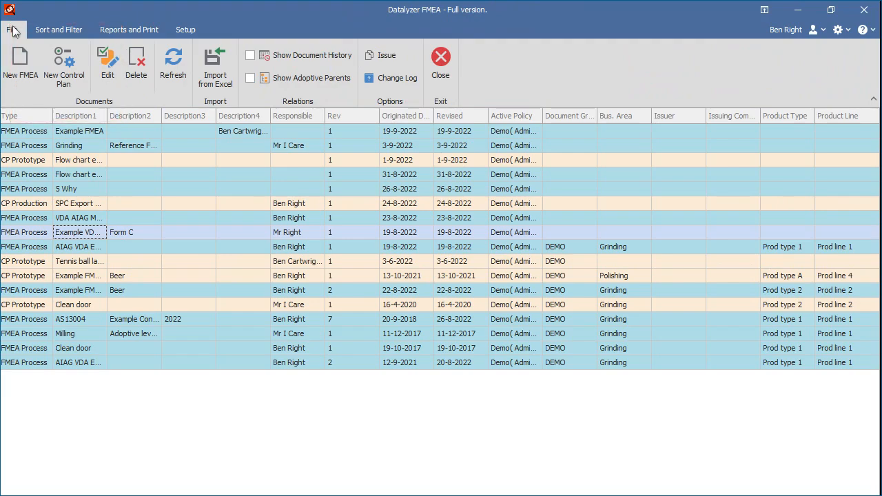
left_click(215, 69)
left_click(262, 50)
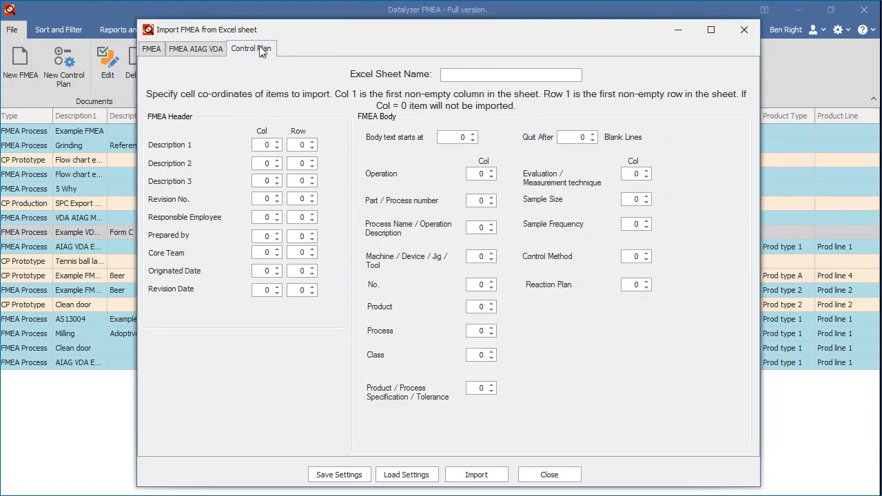
left_click(549, 479)
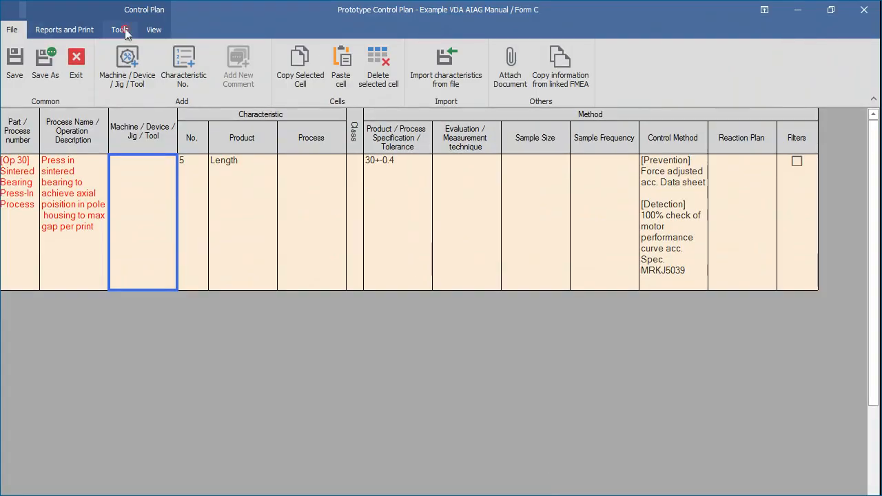
Step: Examine the control plan's Tools options and minimize the window
left_click(121, 30)
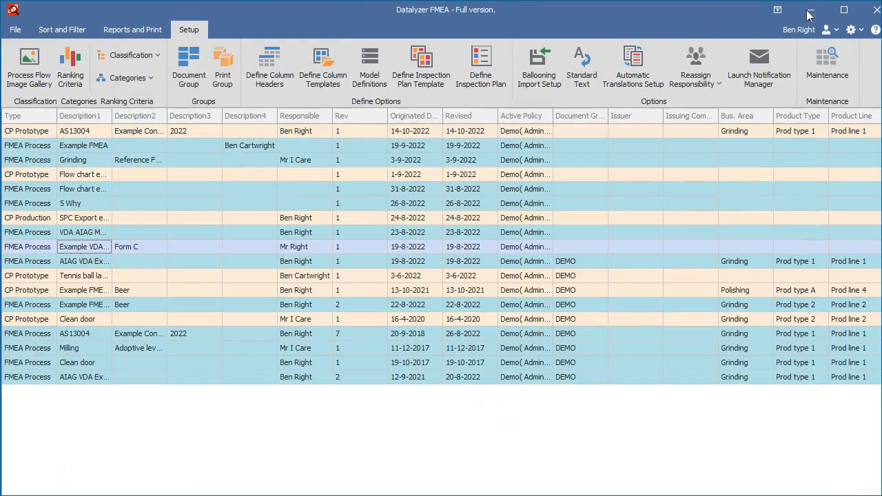
left_click(808, 14)
Step: Review the Default set's standard texts for the Control Plan Sample Frequency column
left_click(582, 69)
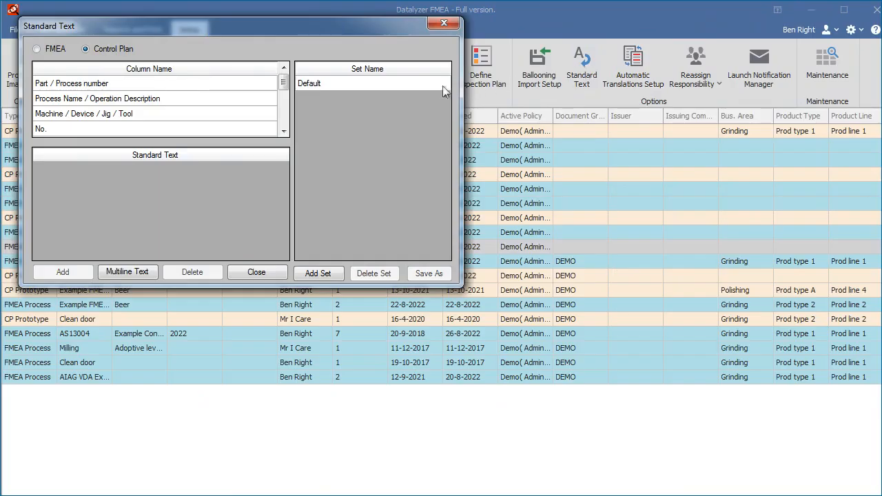
left_click(283, 131)
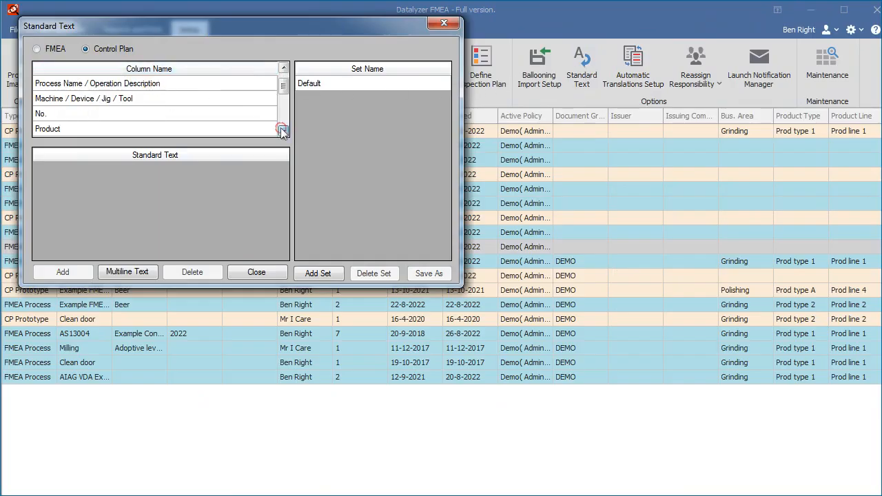
left_click(282, 131)
left_click(282, 130)
left_click(283, 131)
left_click(283, 131)
left_click(282, 131)
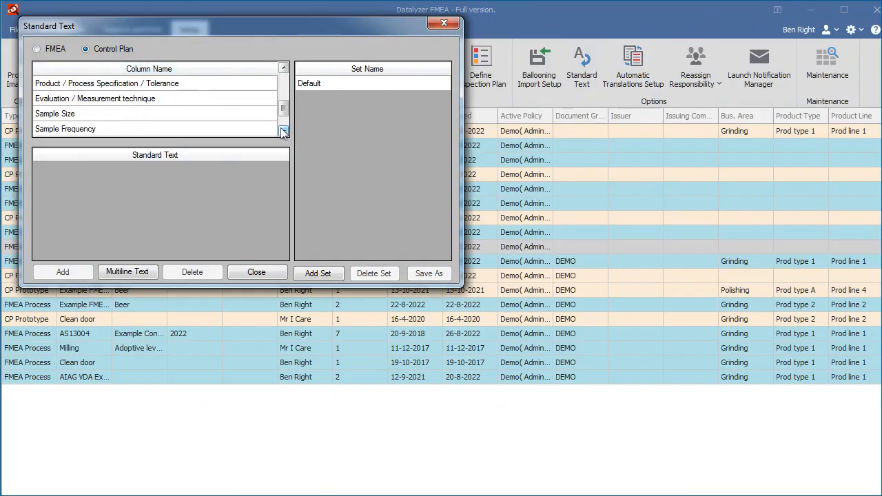
left_click(156, 130)
left_click(332, 82)
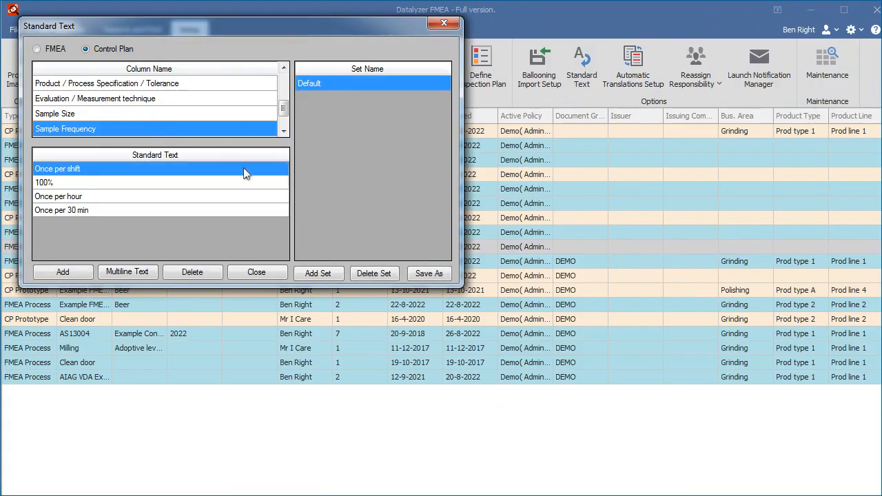
left_click(440, 22)
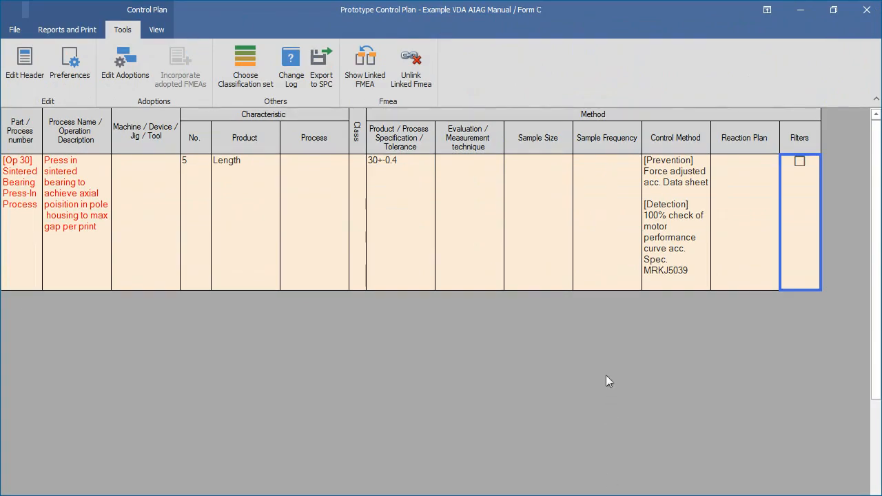
Step: Open the standard text choices for the control plan's Sample Frequency cell and cancel
double_click(621, 228)
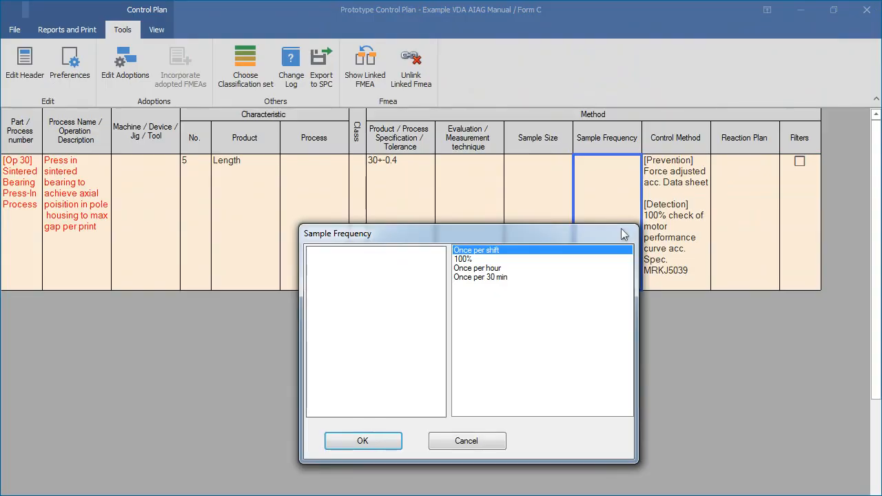
left_click(476, 441)
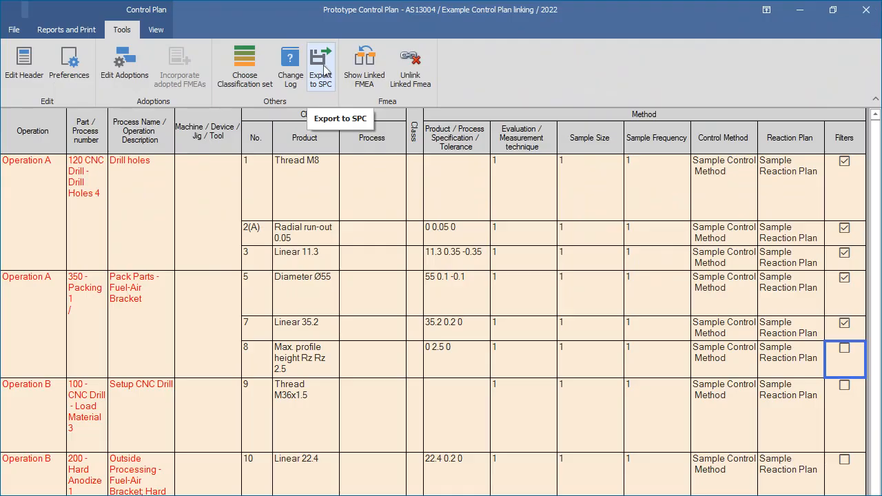
Step: Apply the filter to characteristic 8, Max. profile height Rz Rz 2.5
left_click(845, 350)
left_click(376, 266)
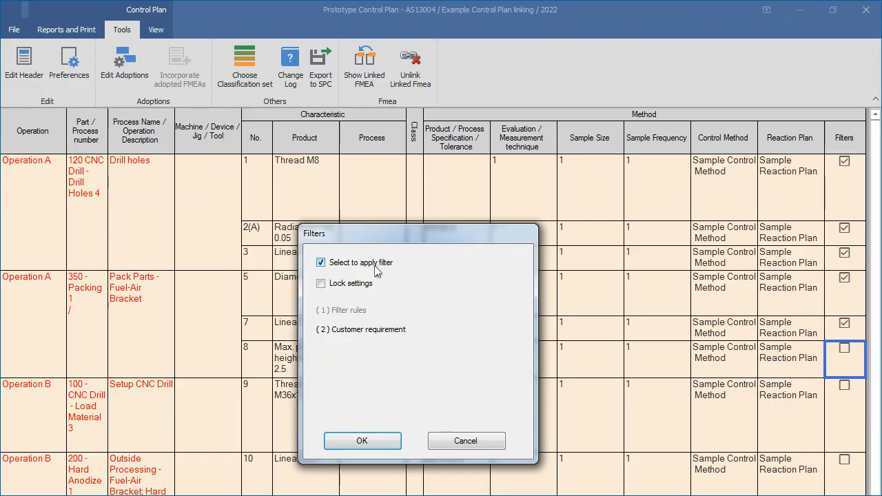
left_click(367, 441)
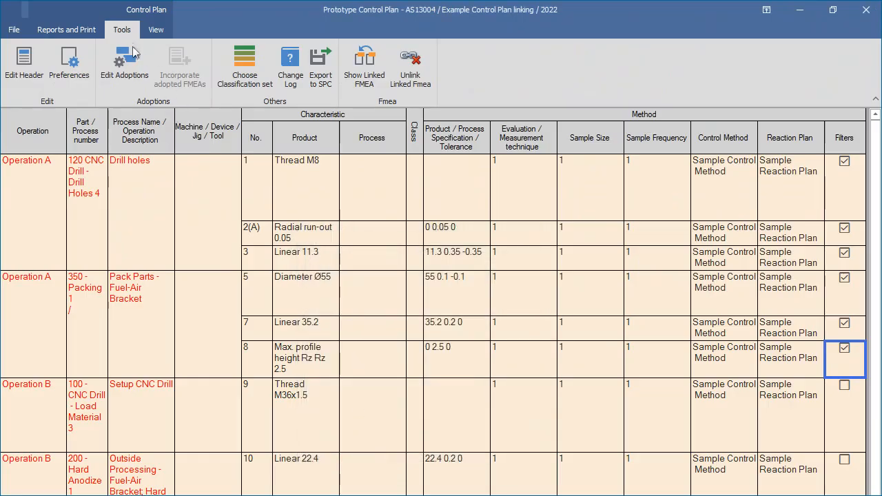
Step: Hide unchecked lines in the control plan view
left_click(156, 31)
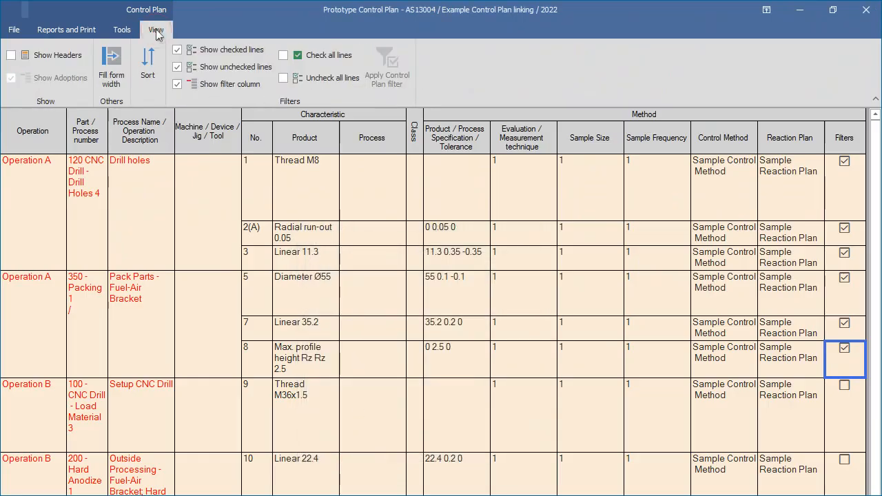
left_click(178, 67)
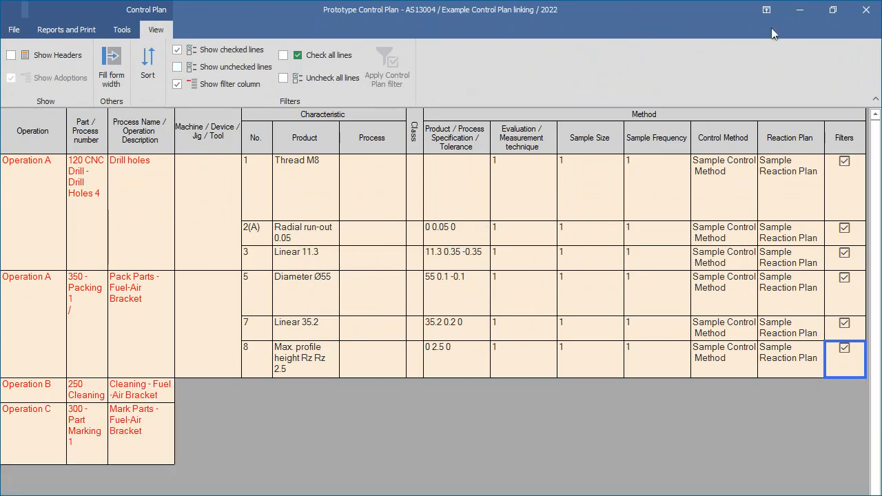
Step: Open the list of inspection plan templates and exit it
left_click(801, 14)
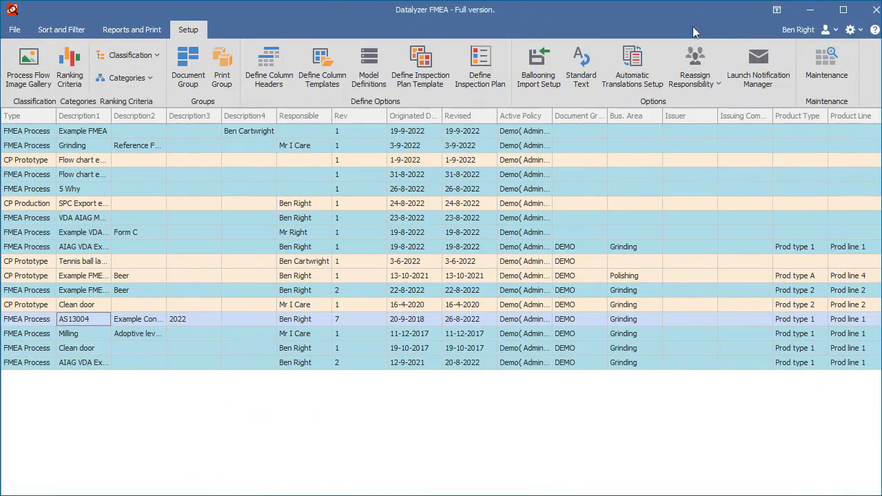
left_click(426, 74)
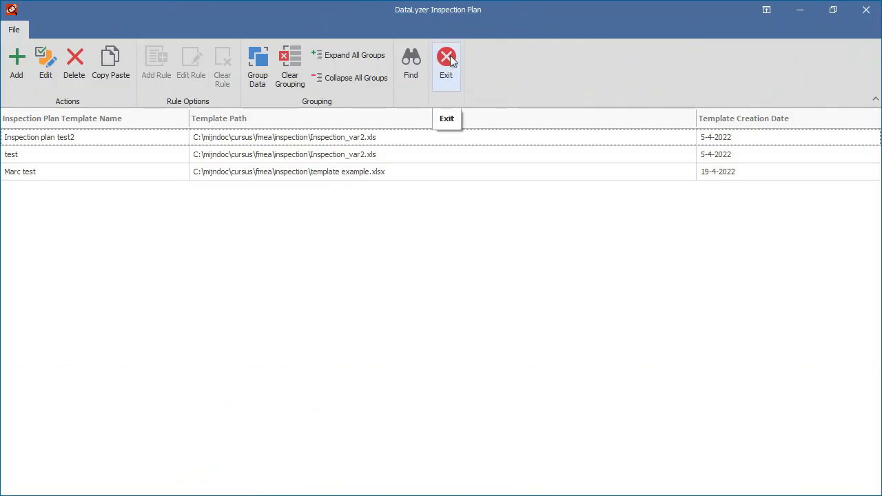
left_click(447, 63)
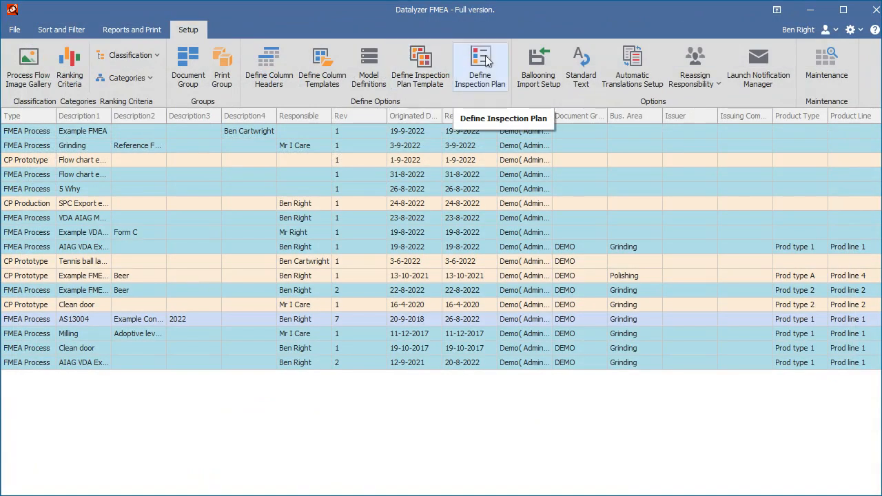
Step: Open Inspection plan example Step 10 for editing in Define Inspection Plan
left_click(479, 66)
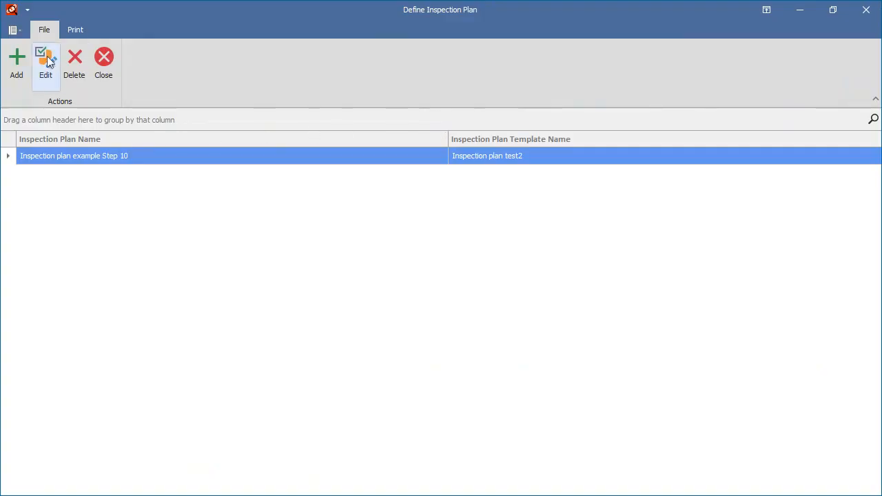
left_click(45, 61)
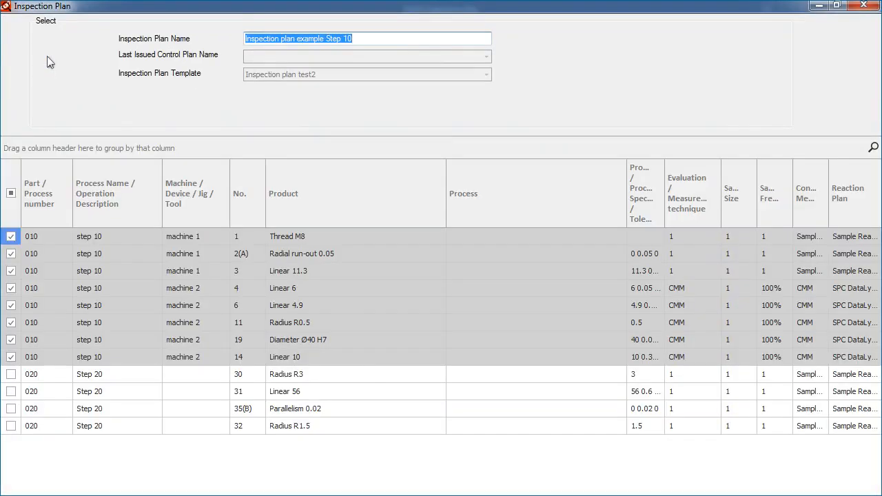